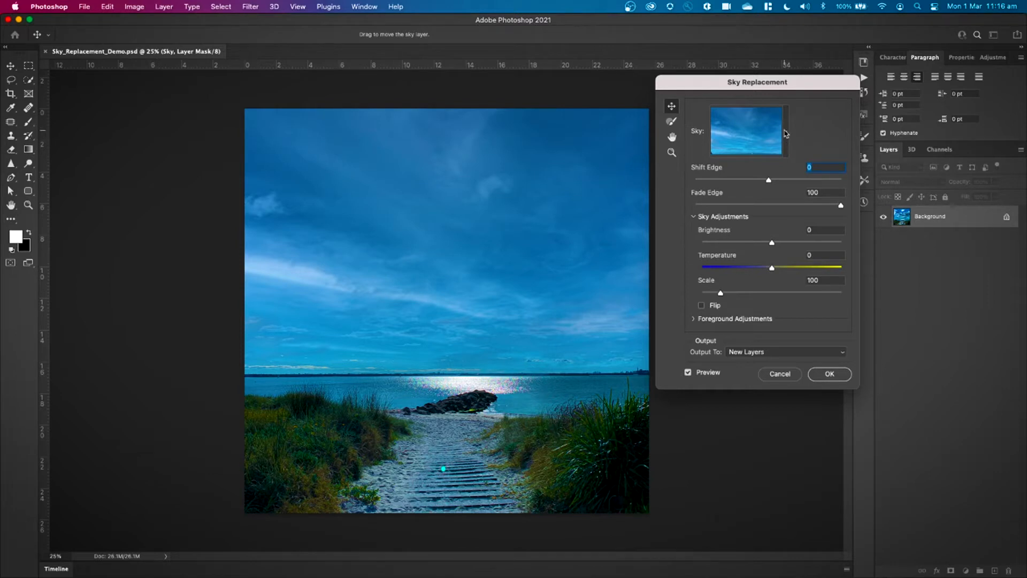
Step: Browse the sky presets and choose the sunset sky with orange and purple clouds
click(787, 134)
scroll(741, 254, down, 10)
scroll(741, 257, up, 10)
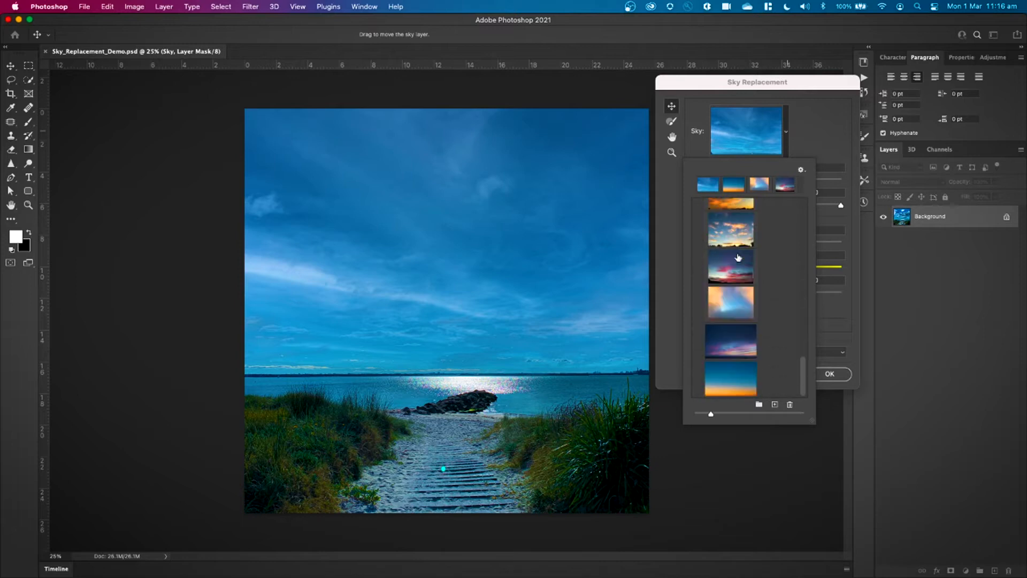
scroll(748, 264, down, 1)
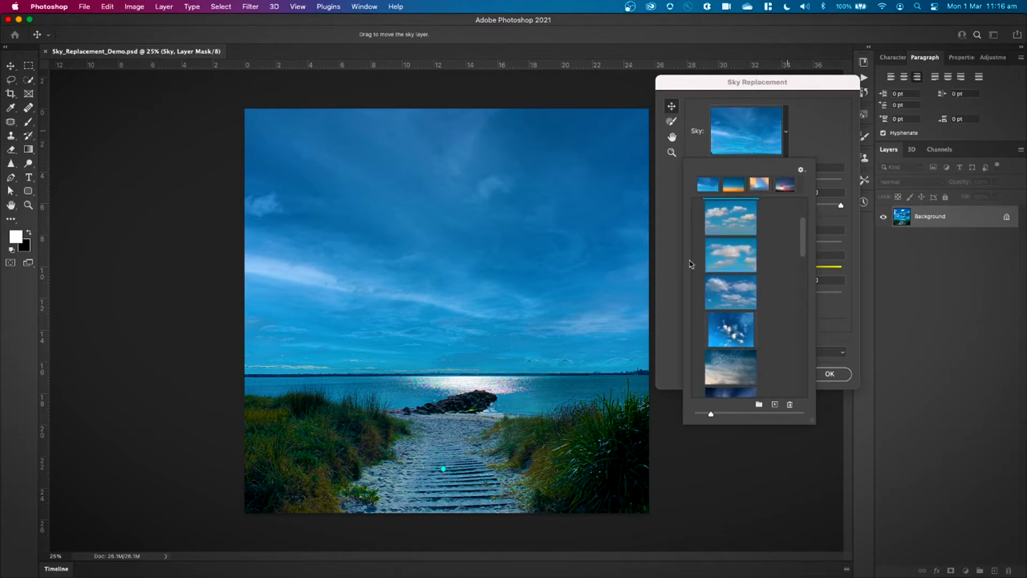
click(729, 292)
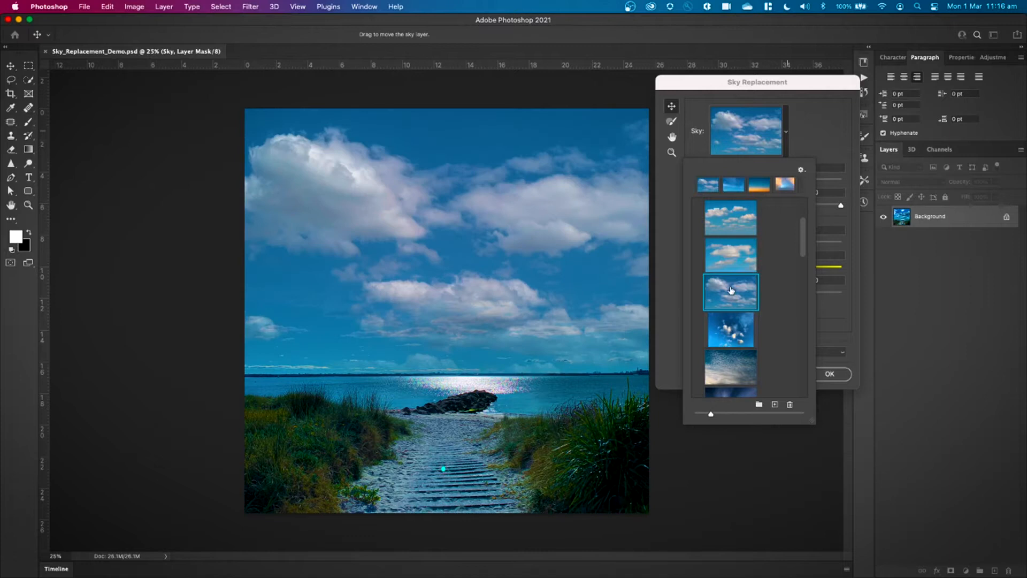
scroll(738, 302, down, 5)
click(740, 303)
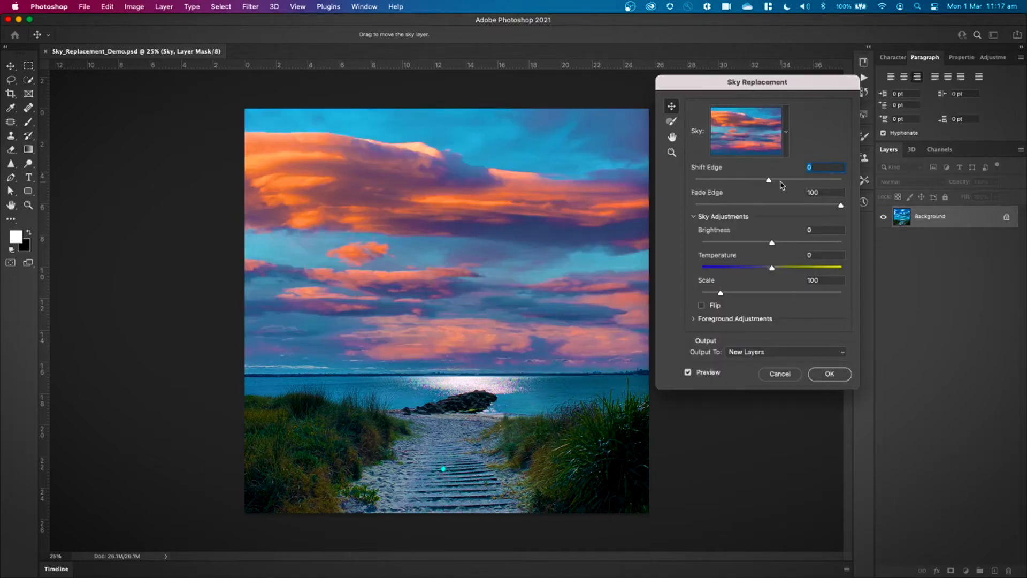
Step: Set Shift Edge to 49, sky Temperature to -44 and Scale to 159, trying the Flip option and leaving it off
drag(769, 183, 844, 209)
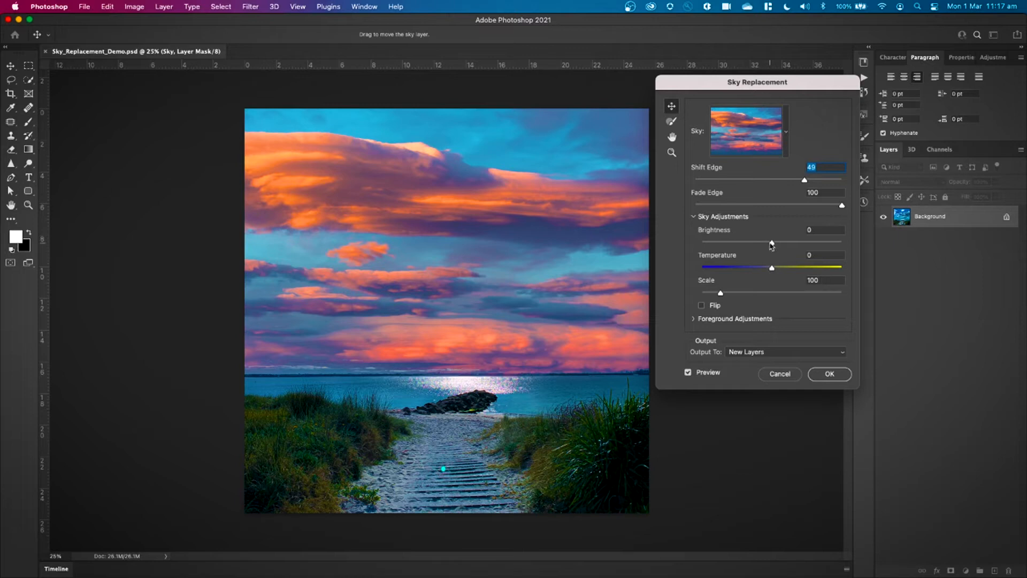
drag(772, 271, 742, 272)
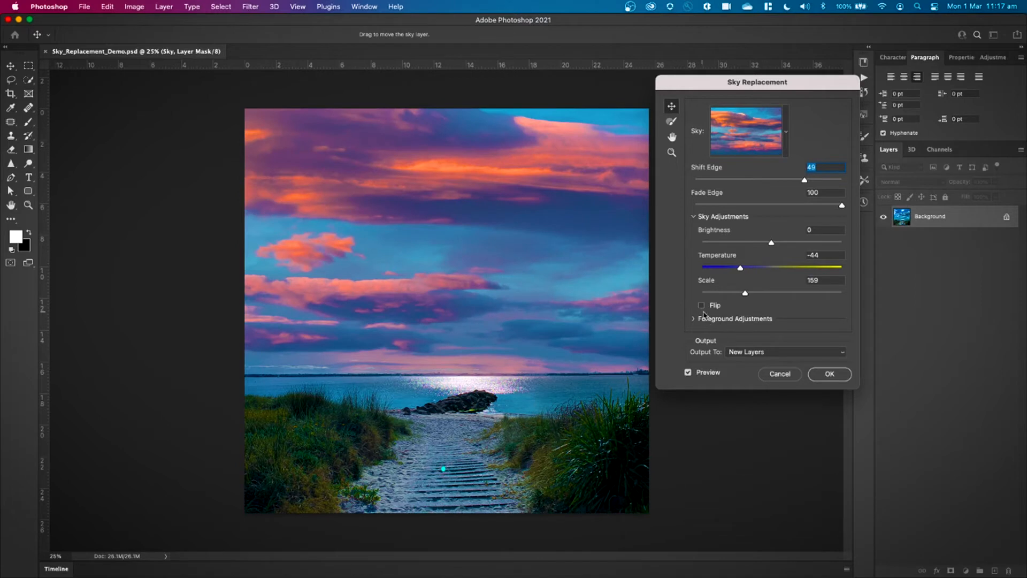
click(702, 306)
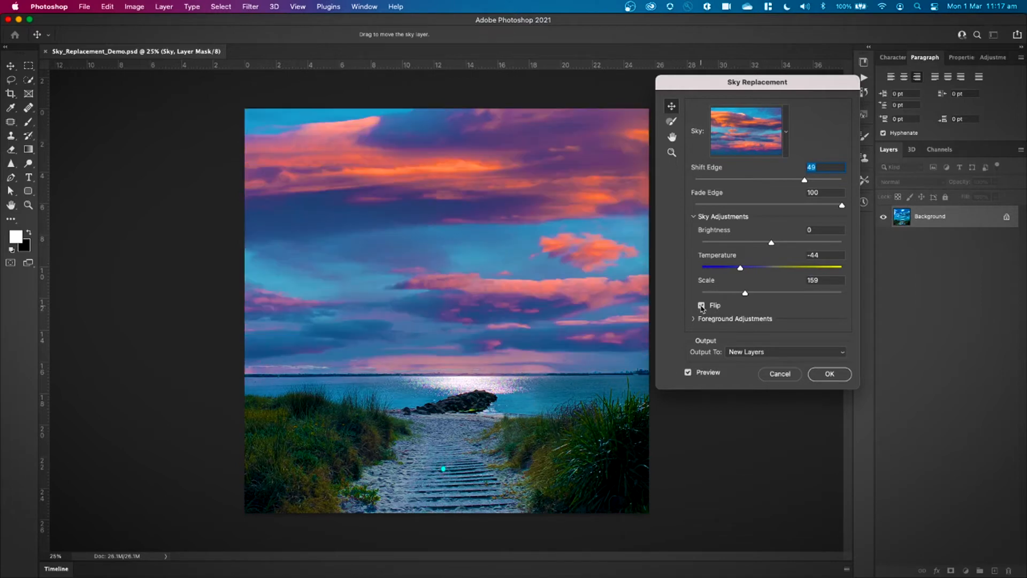
click(702, 306)
Step: In the foreground adjustments, keep Lighting Mode on Multiply, set Lighting Adjustment to 39, and apply the sky replacement
click(695, 319)
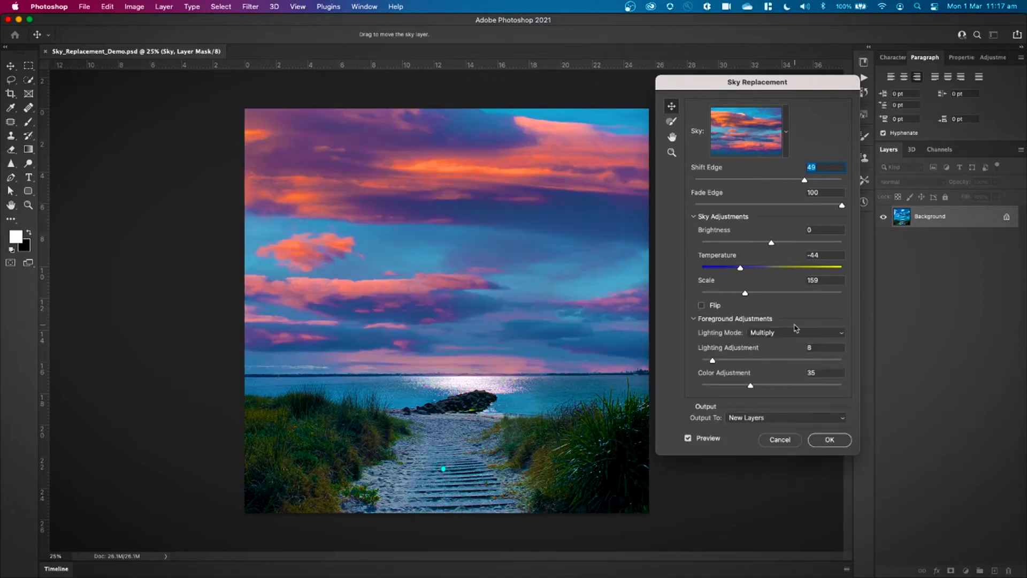
click(795, 336)
click(776, 342)
click(774, 332)
click(768, 323)
drag(712, 362, 757, 364)
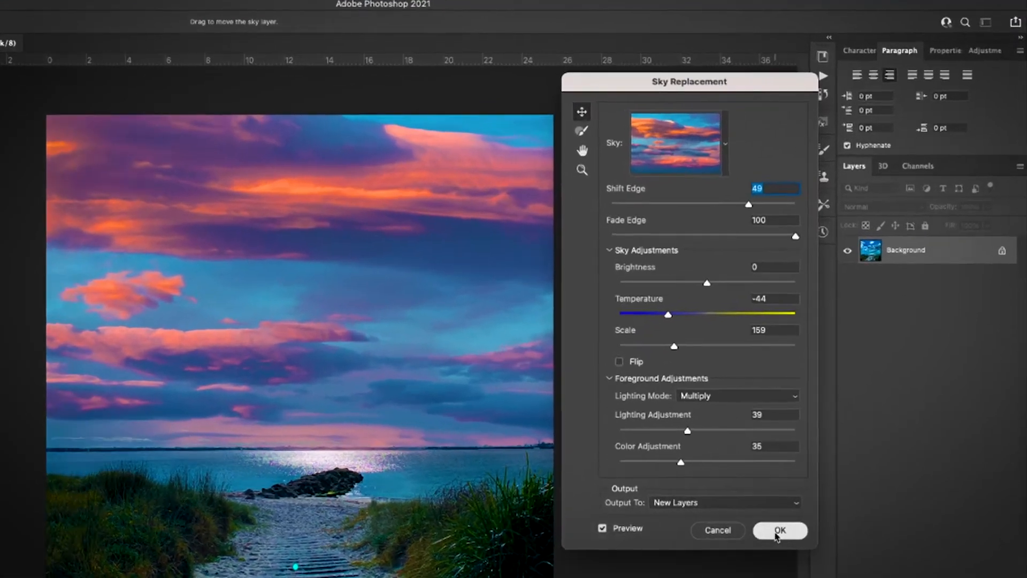
click(830, 439)
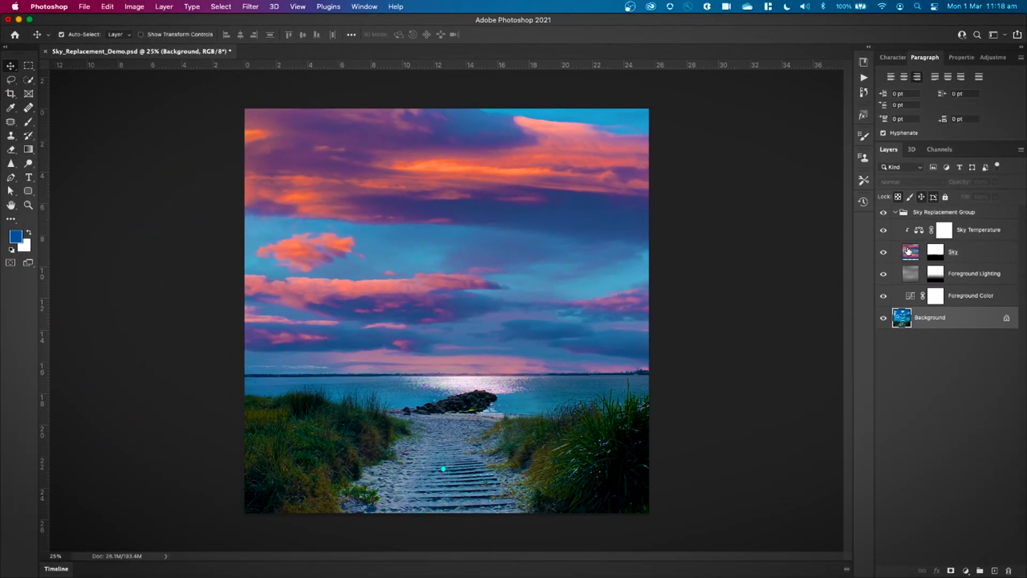
Step: Hide the Sky Replacement Group and start another Sky Replacement on the Background layer
click(882, 213)
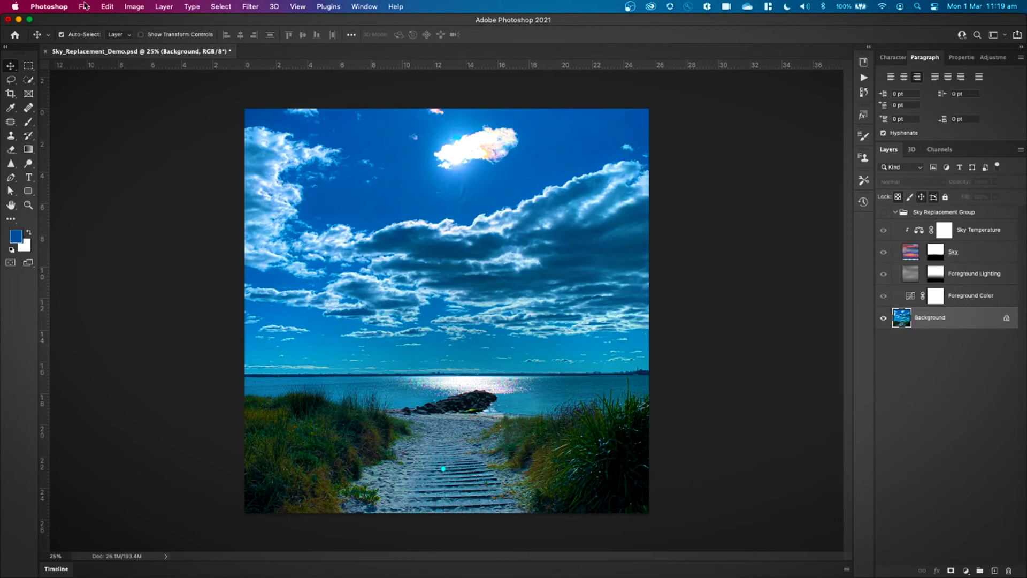
click(107, 6)
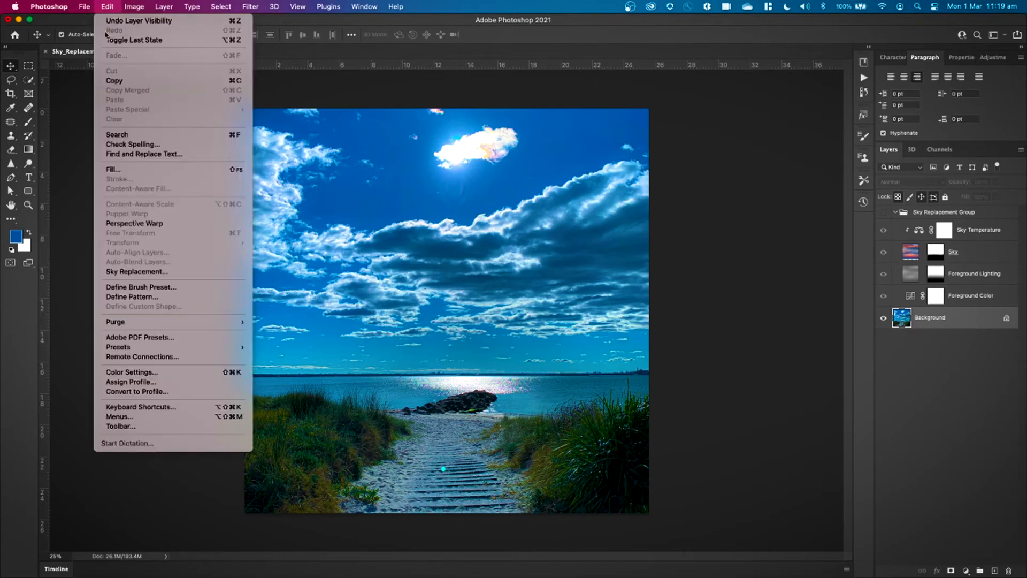
click(158, 268)
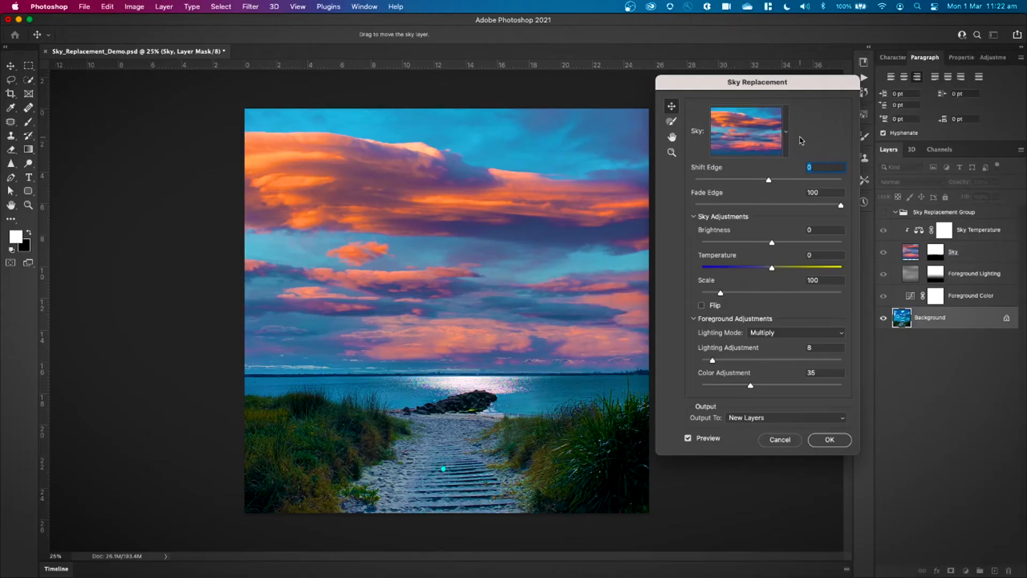
drag(813, 86, 787, 83)
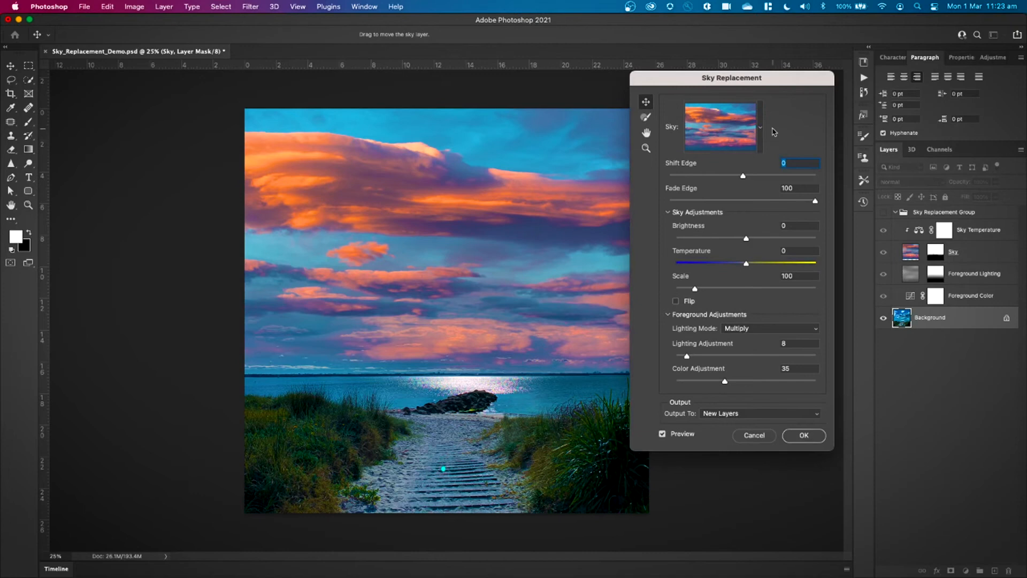
Step: Import IMG_0435.JPG from the Downloads folder as a custom sky preset and name it New Sky
click(760, 128)
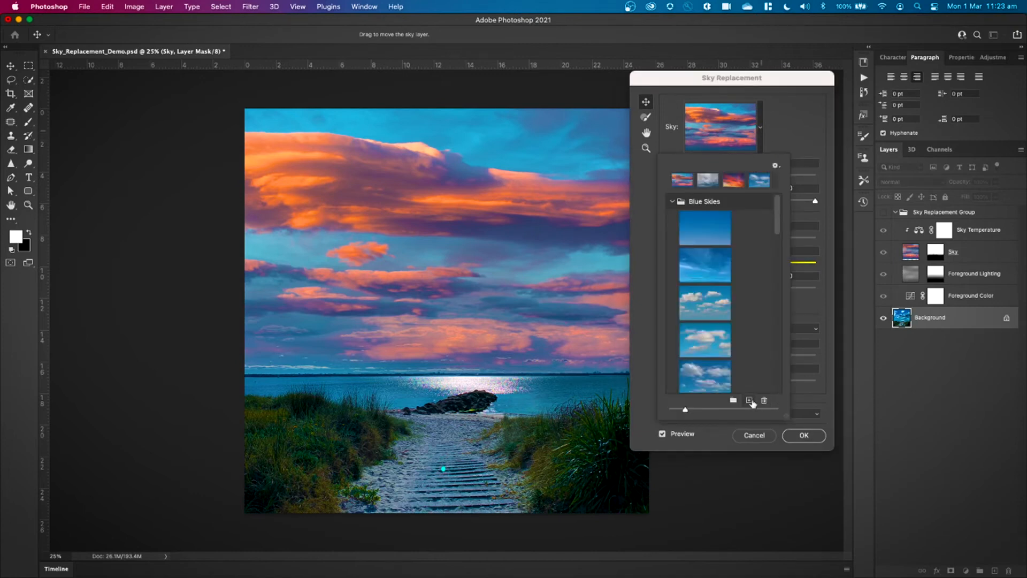
click(749, 401)
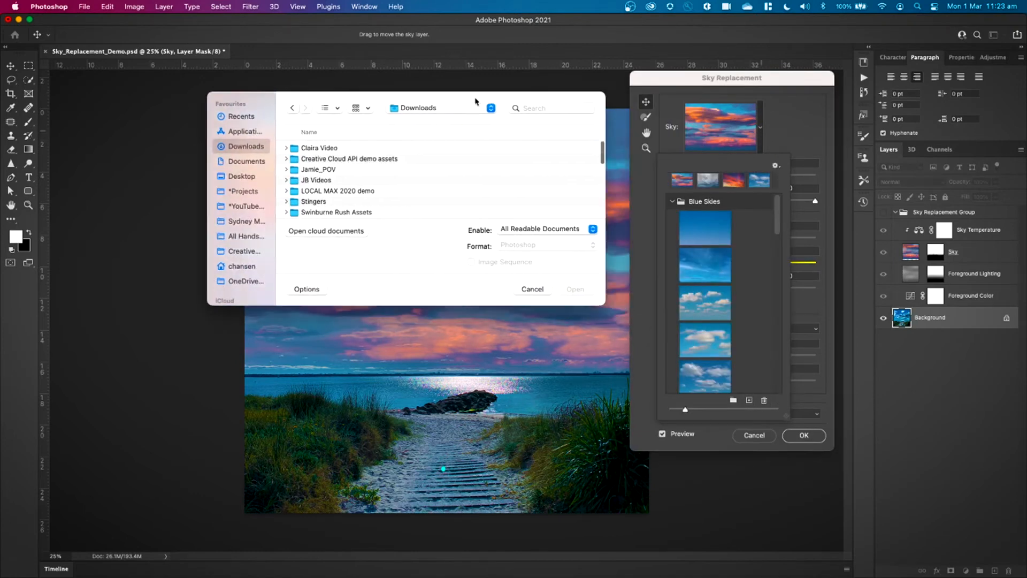
drag(591, 300, 713, 438)
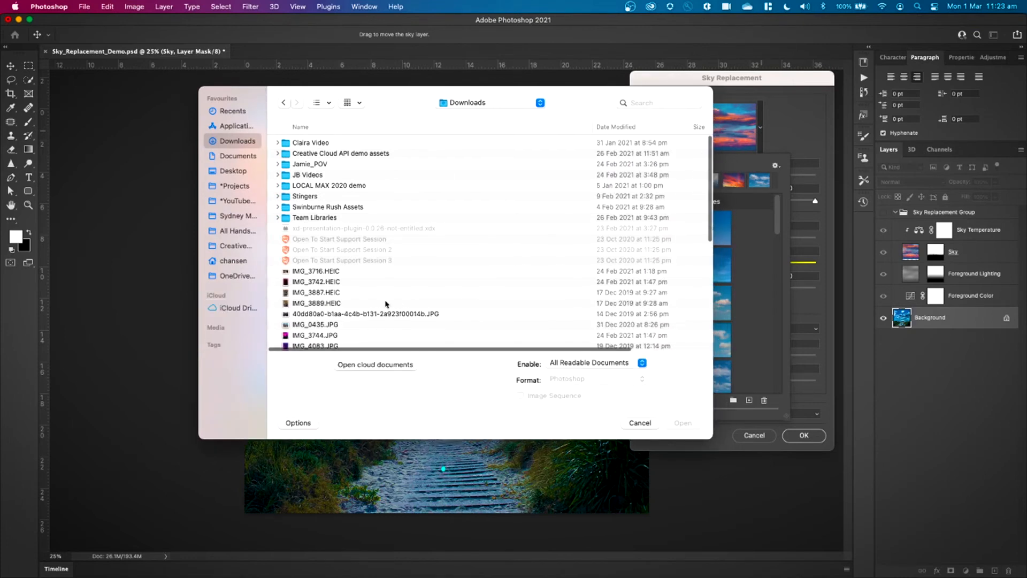
scroll(308, 267, down, 5)
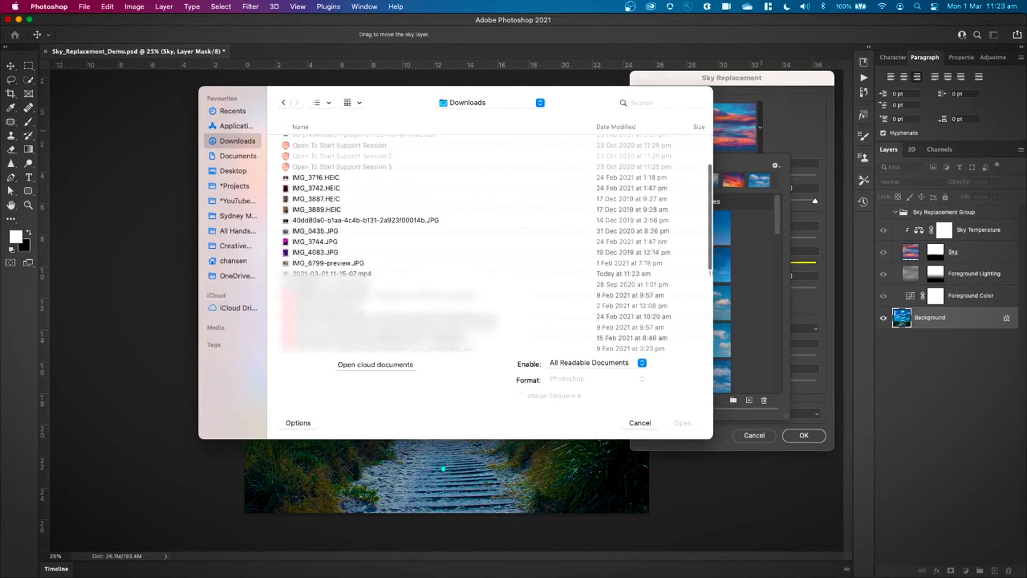
click(309, 231)
key(space)
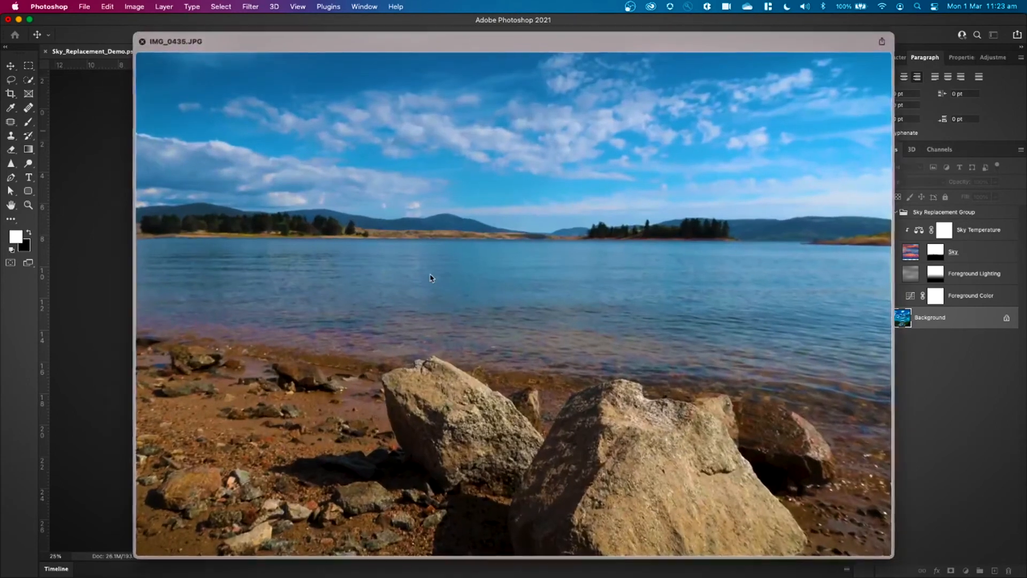
key(space)
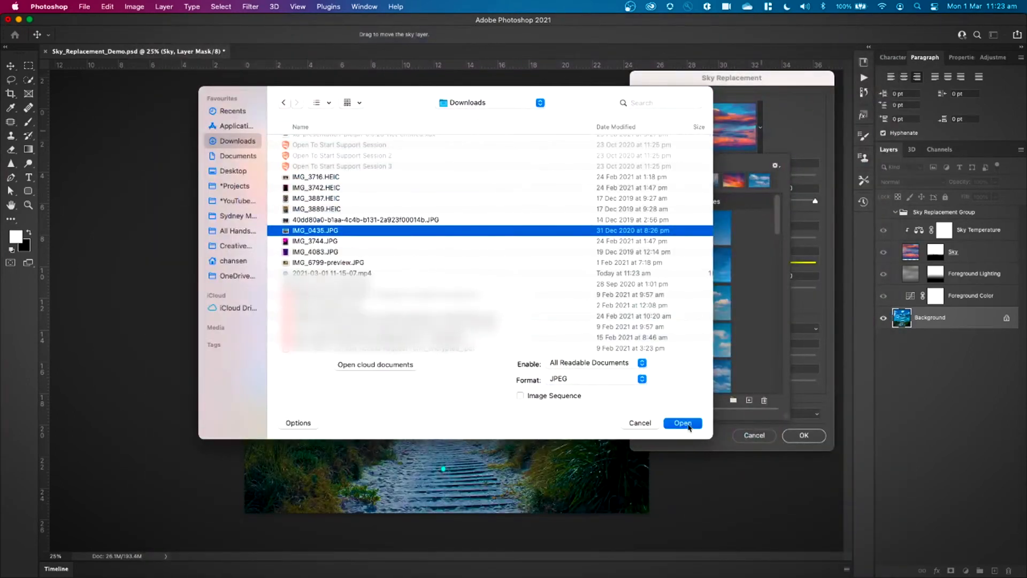
click(689, 425)
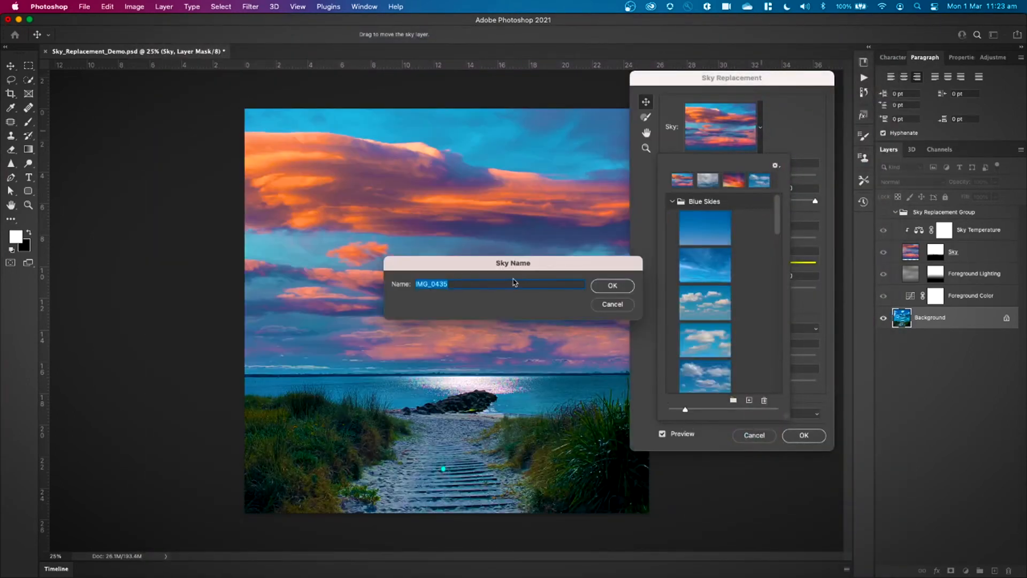
text(New Sky)
click(613, 286)
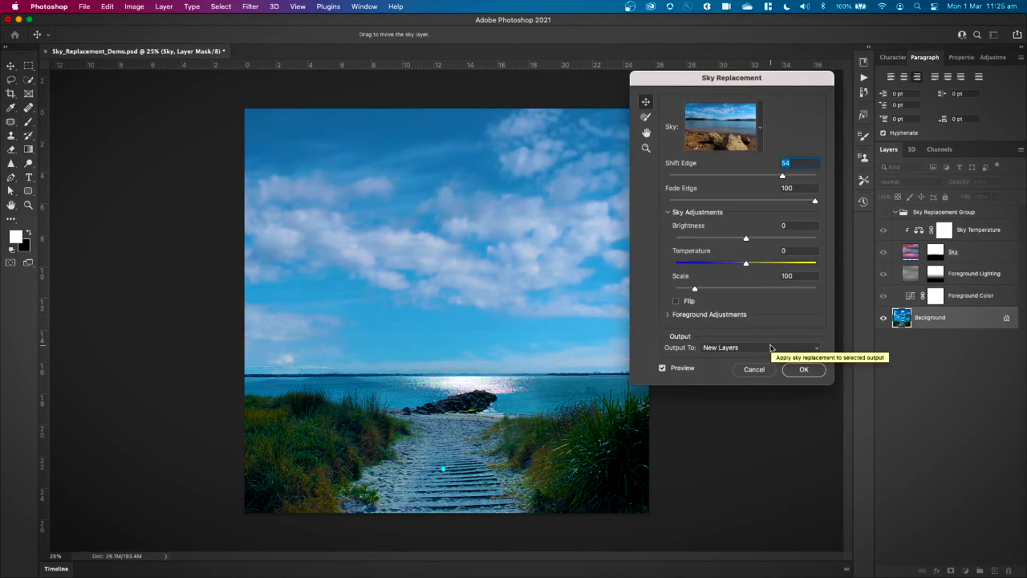
Step: Apply the custom sky replacement with its output set to New Layers, and hide its layer group to compare with the original
click(765, 349)
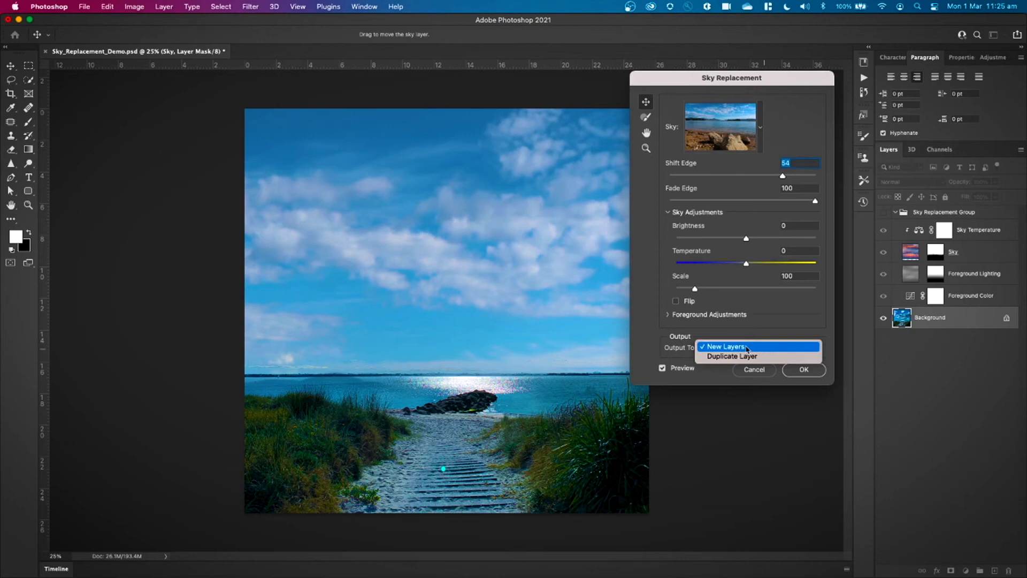
click(722, 347)
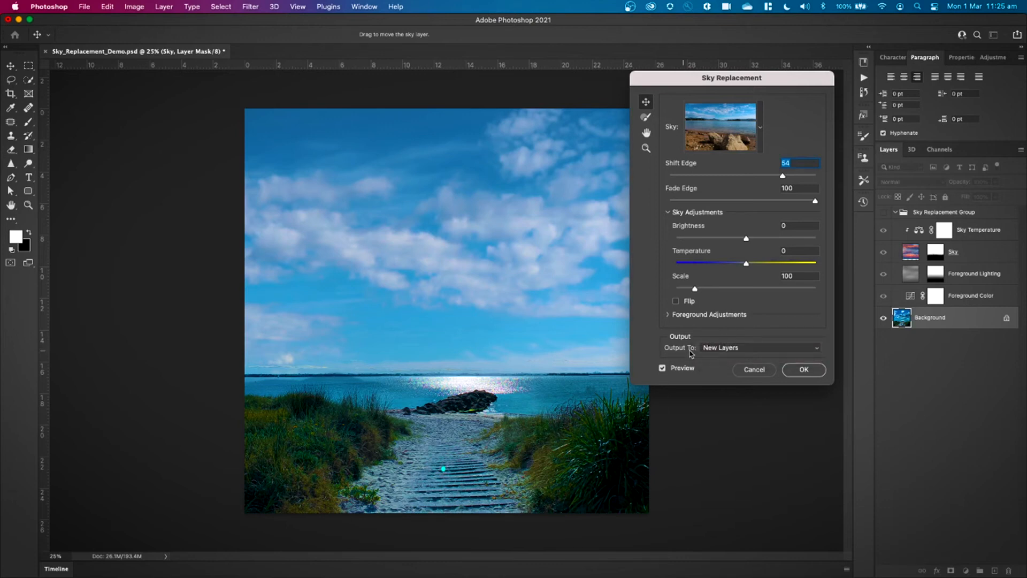
key(Return)
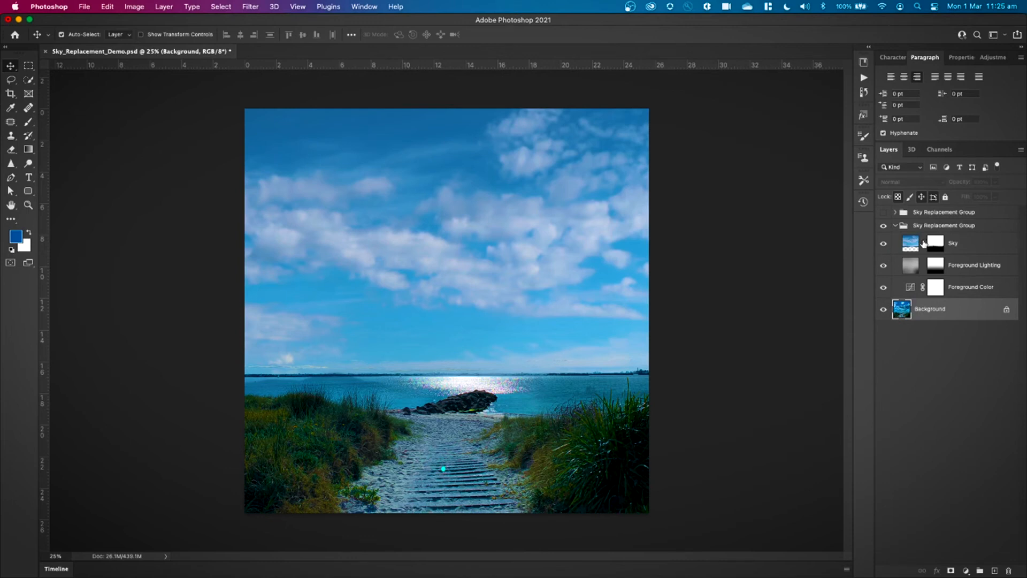
click(885, 227)
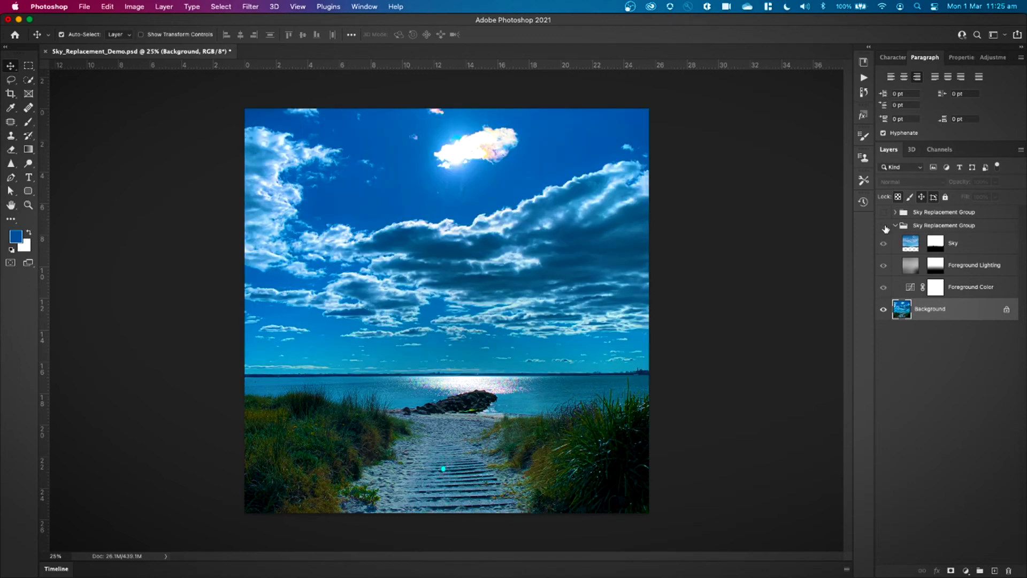